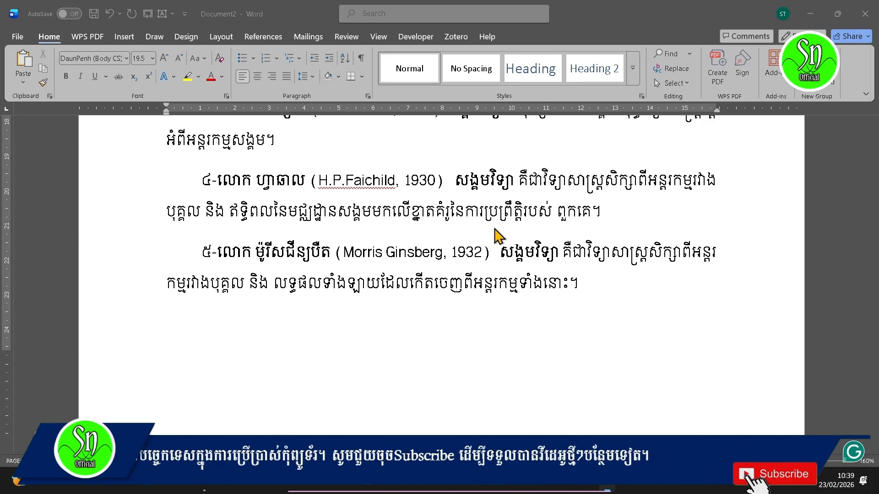
Step: Look through the document's mixed Khmer and English text to examine the fonts used for the English words
scroll(498, 235, up, 5)
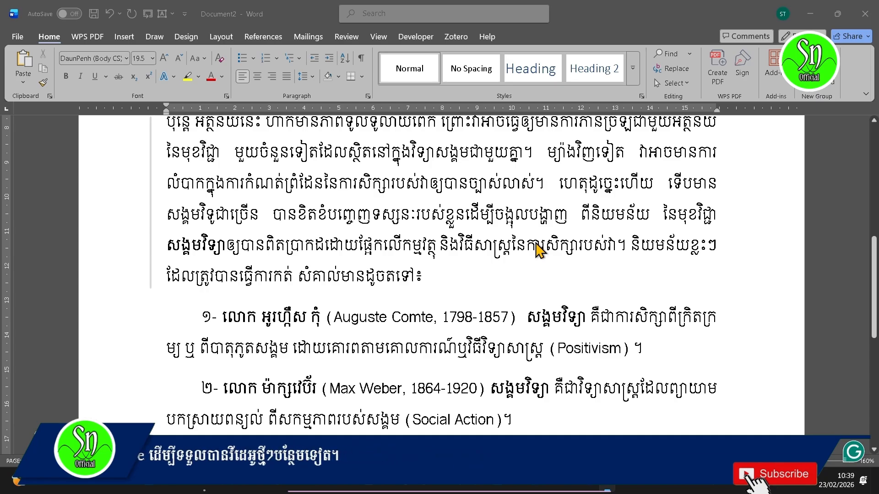
scroll(540, 251, up, 5)
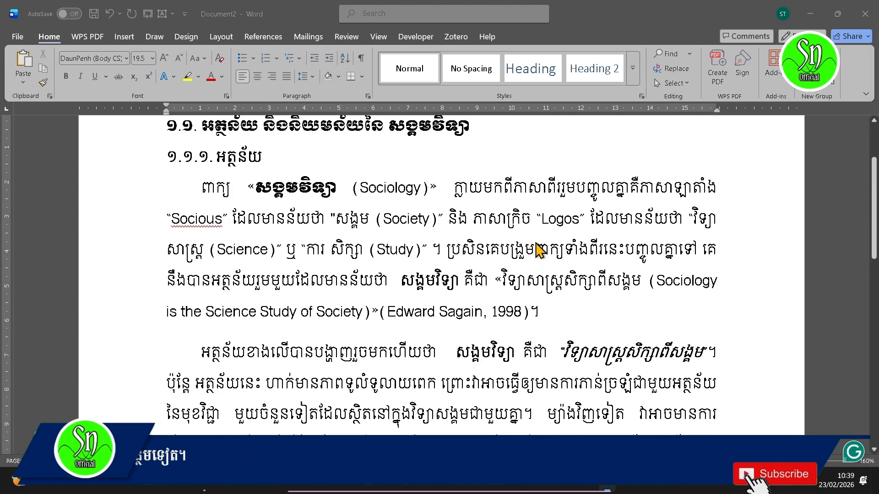
scroll(540, 251, up, 1)
scroll(540, 251, down, 1)
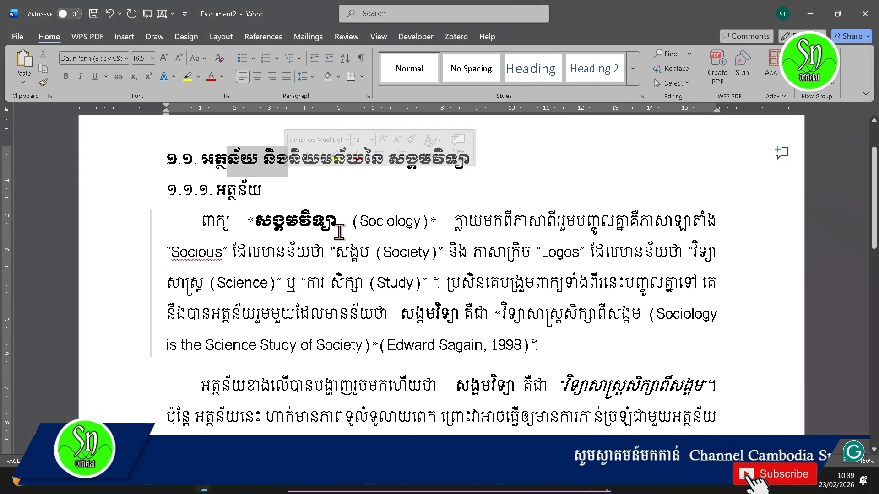
drag(375, 229, 367, 254)
click(454, 240)
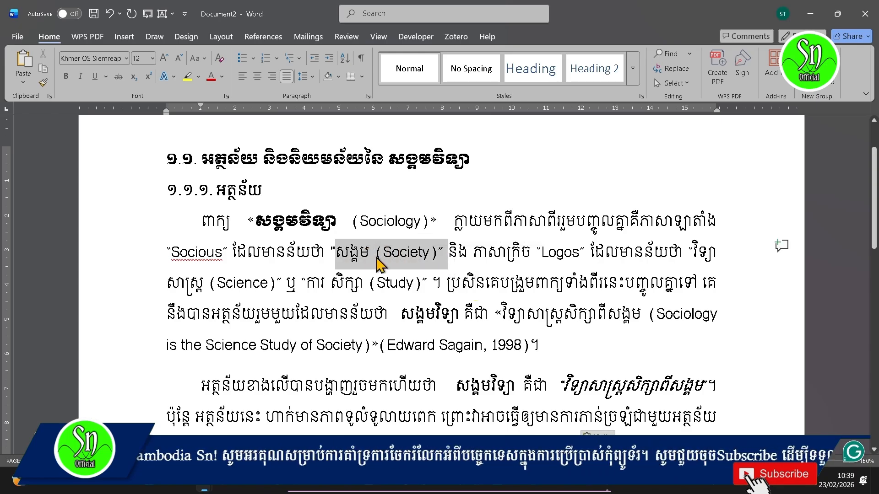
click(377, 257)
scroll(381, 256, down, 1)
scroll(380, 255, down, 1)
scroll(379, 255, up, 3)
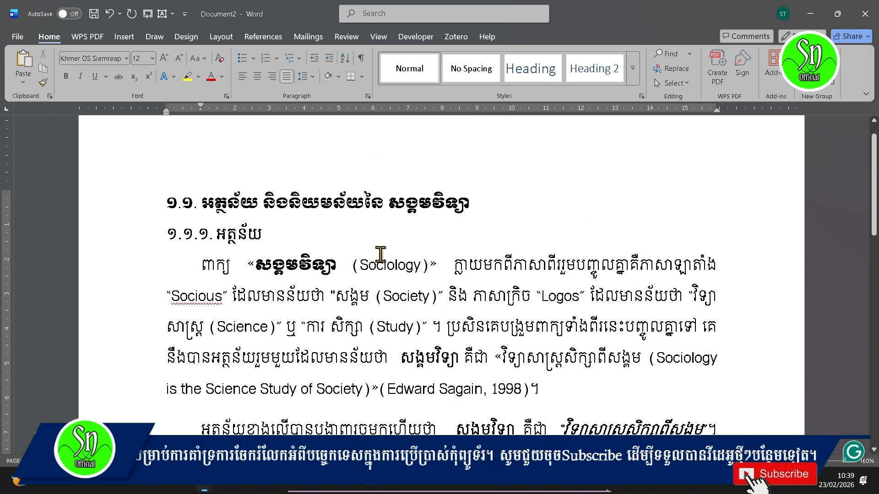
scroll(380, 255, down, 2)
scroll(379, 254, up, 3)
Step: Select all the text in the document and open Find and Replace for it
drag(166, 232, 197, 489)
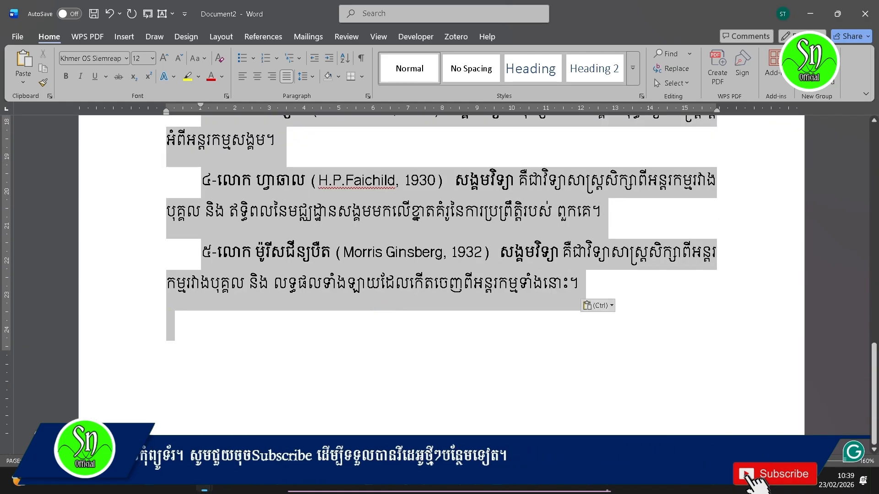
scroll(479, 290, up, 3)
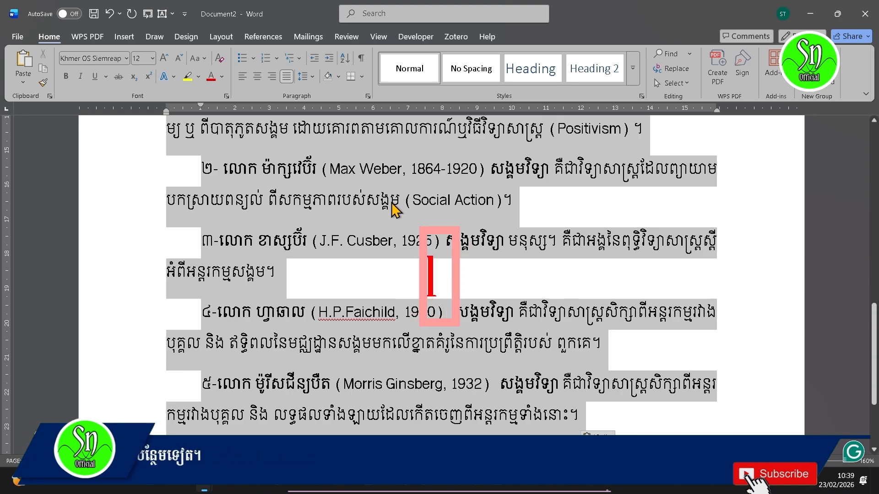
key(ctrl+h)
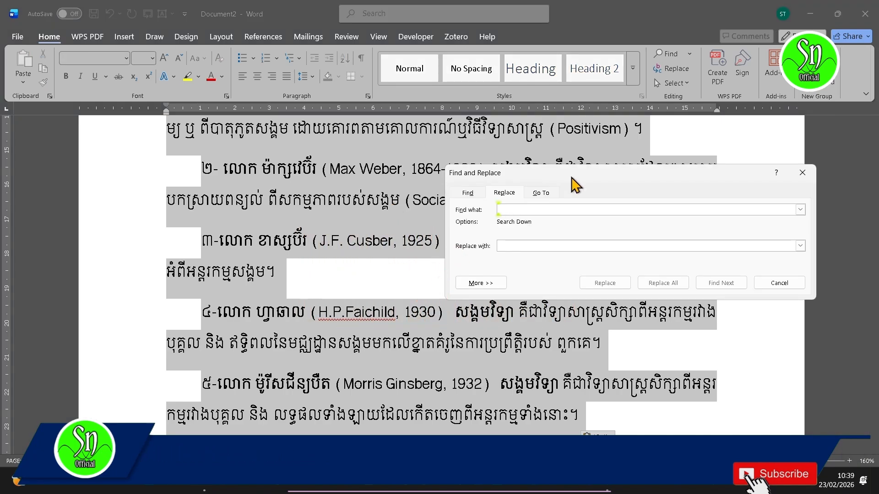
drag(571, 175, 379, 176)
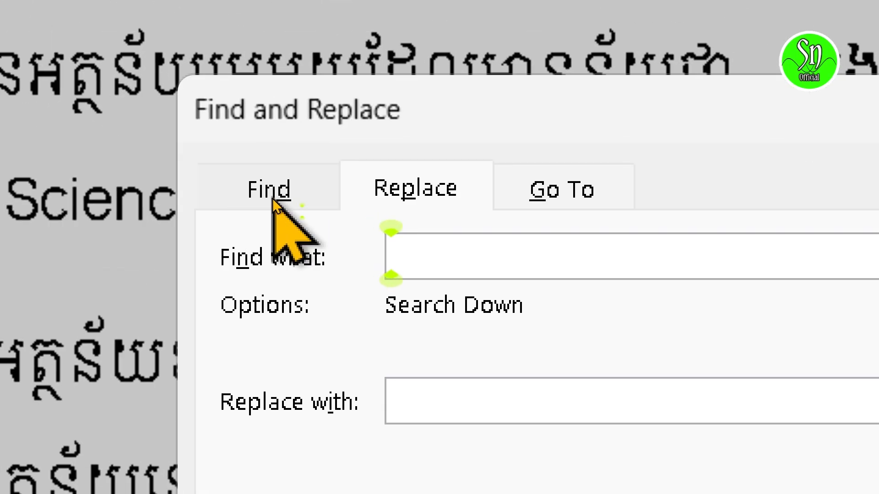
Step: Enter ([A-Za-z]) as the search pattern to match every English letter
click(273, 199)
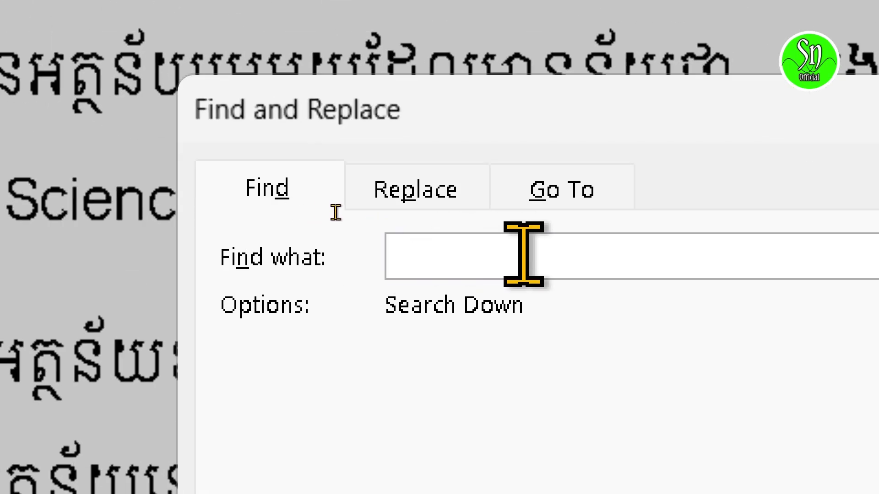
text(9)
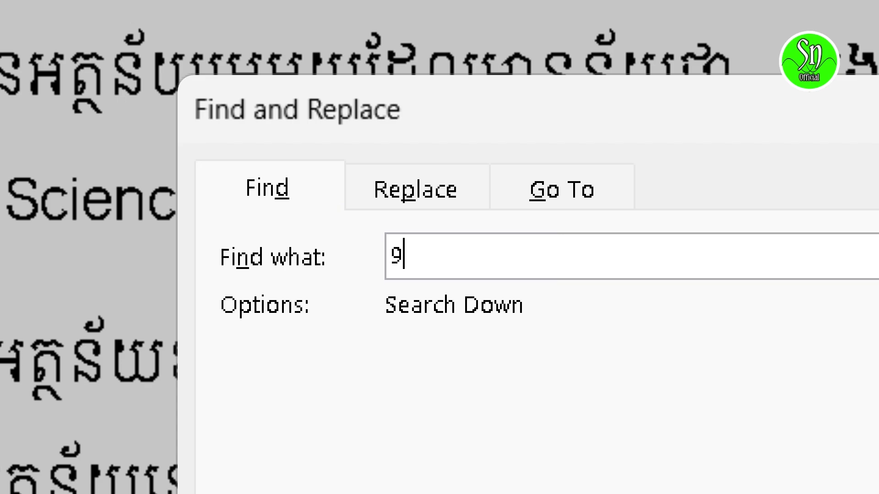
key(BackSpace)
text(([A)
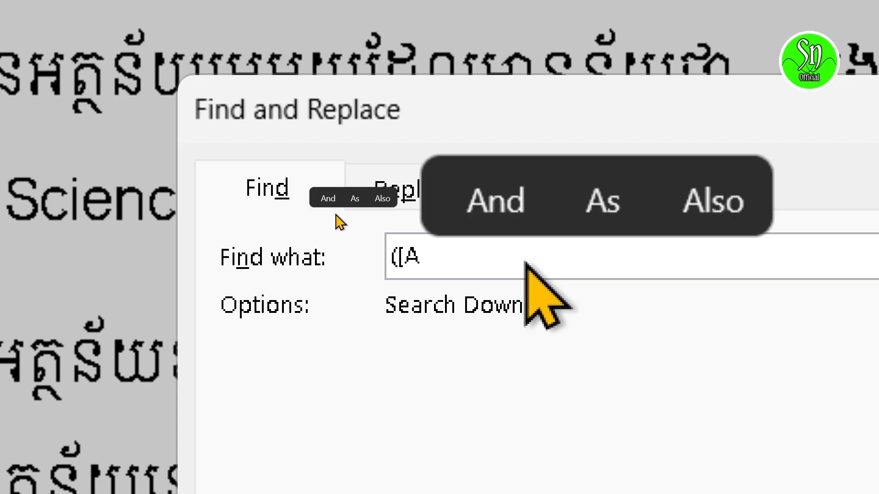
text(-Z)
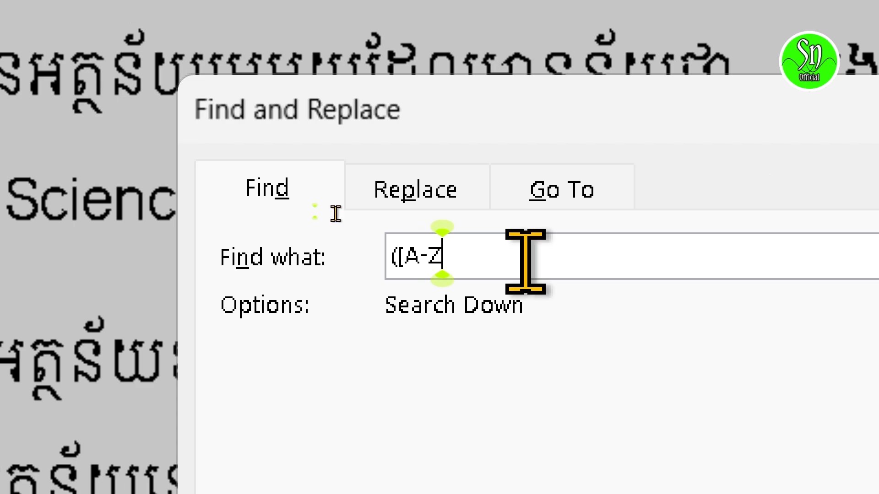
text(a-z)
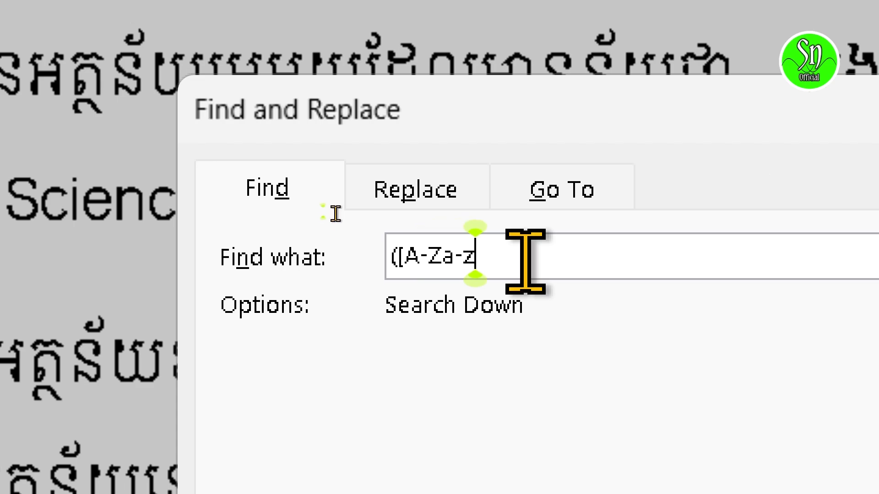
text(])
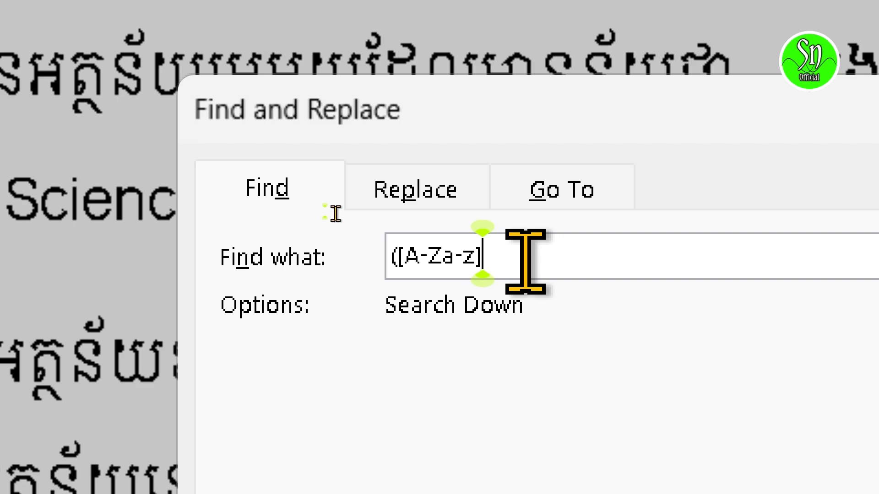
text(0)
key(BackSpace)
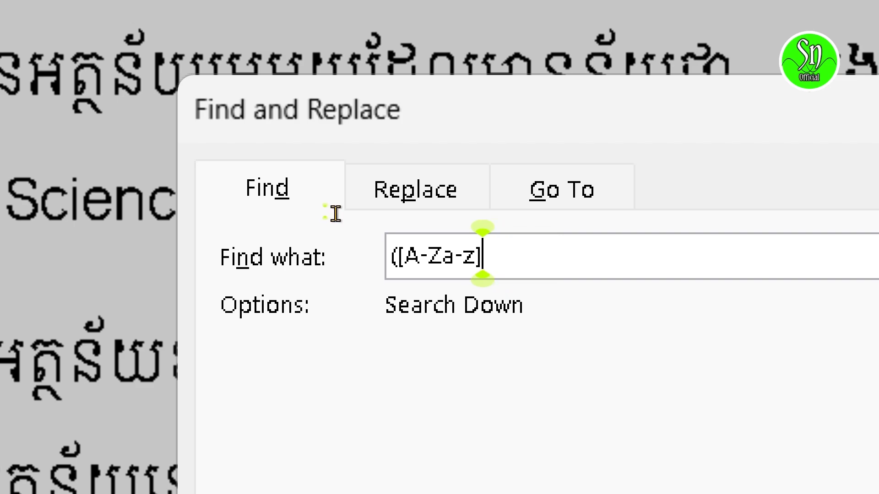
text())
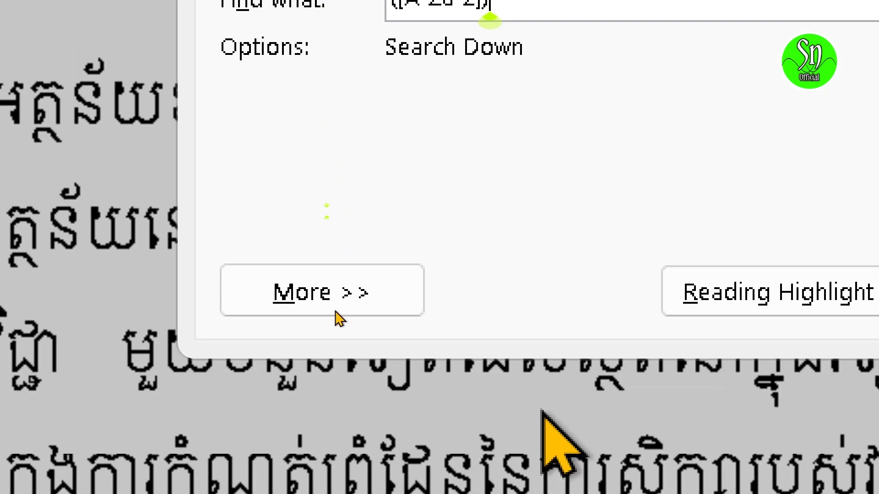
Step: Enable wildcards for the search and set the replacement text to \1
click(295, 299)
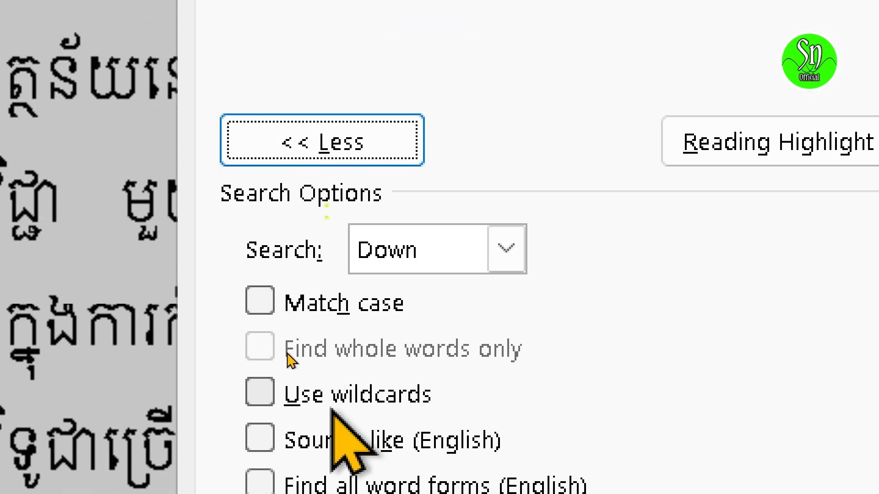
click(419, 397)
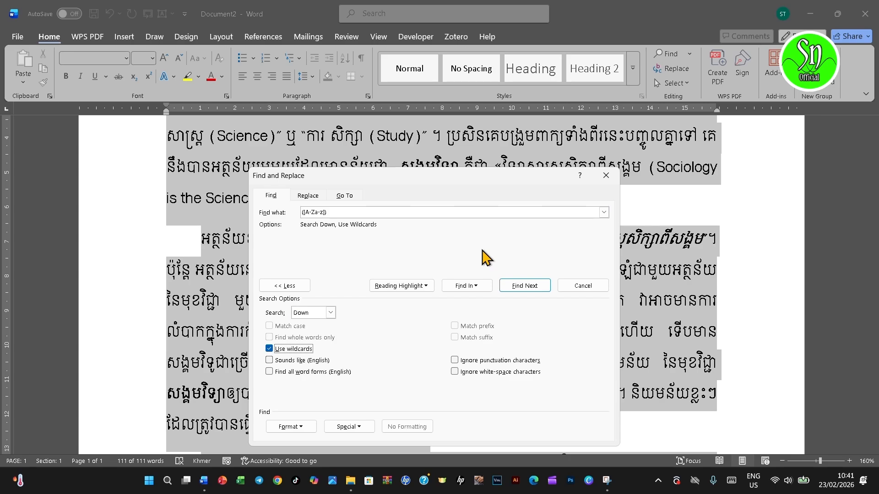
click(307, 195)
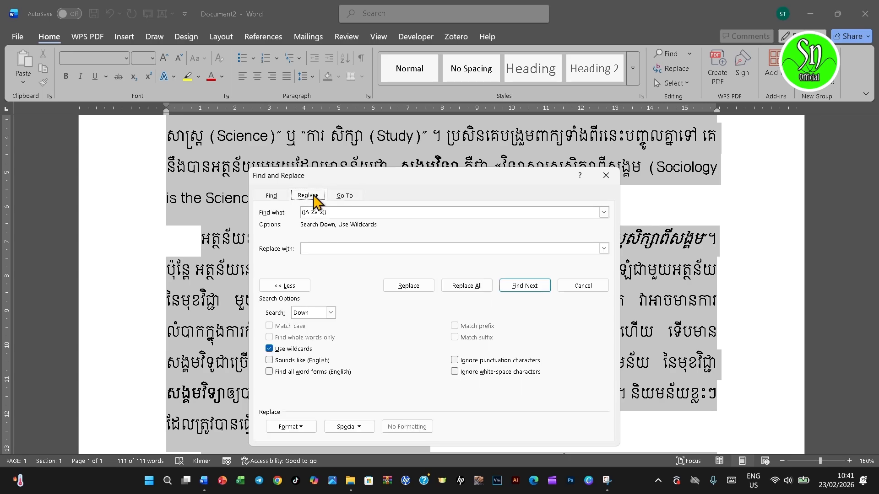
click(344, 248)
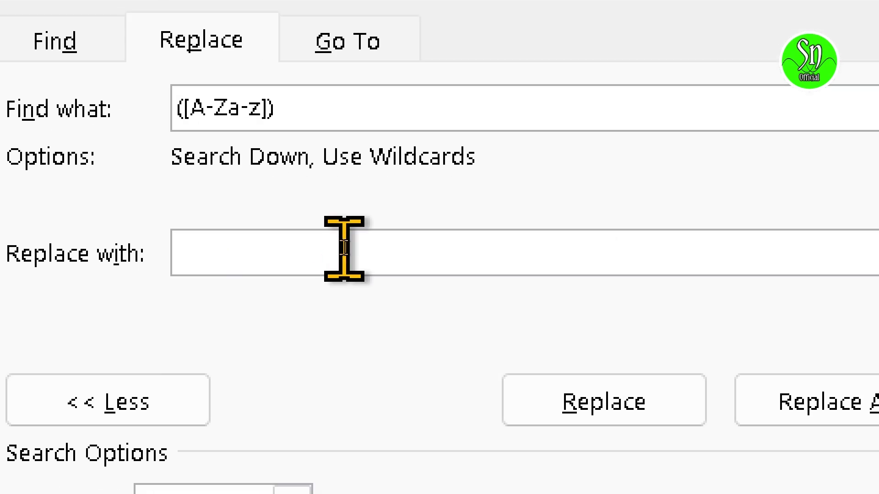
text(\1)
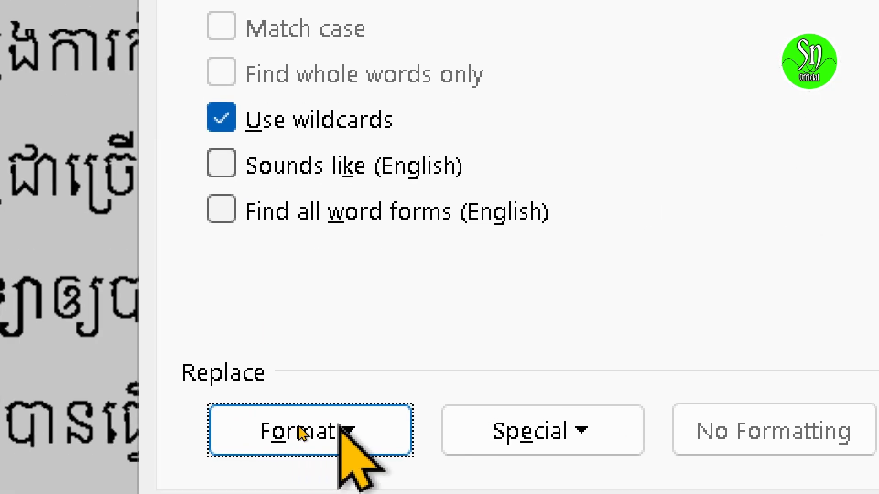
Step: Set the replacement's Latin text formatting to Times New Roman at size 12
click(298, 426)
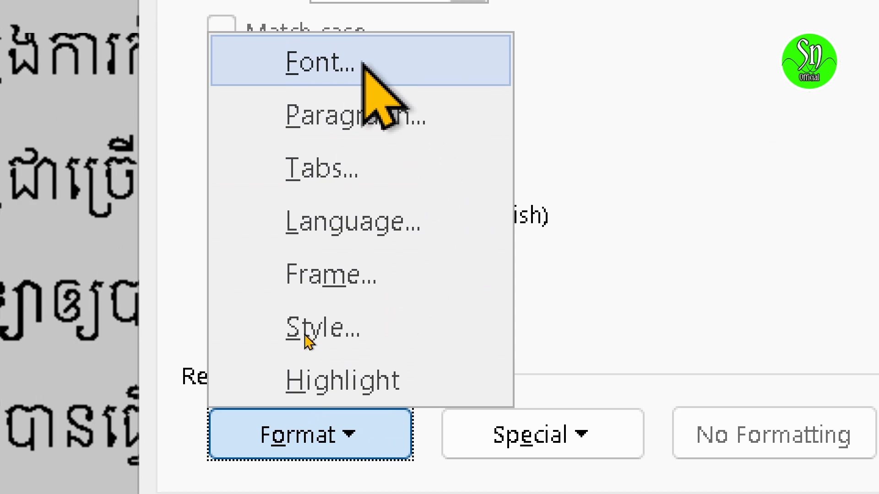
click(393, 57)
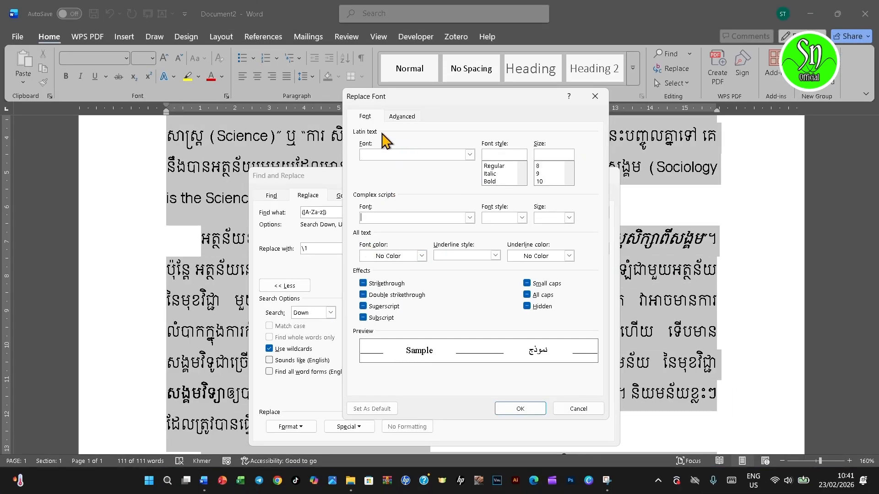
click(470, 155)
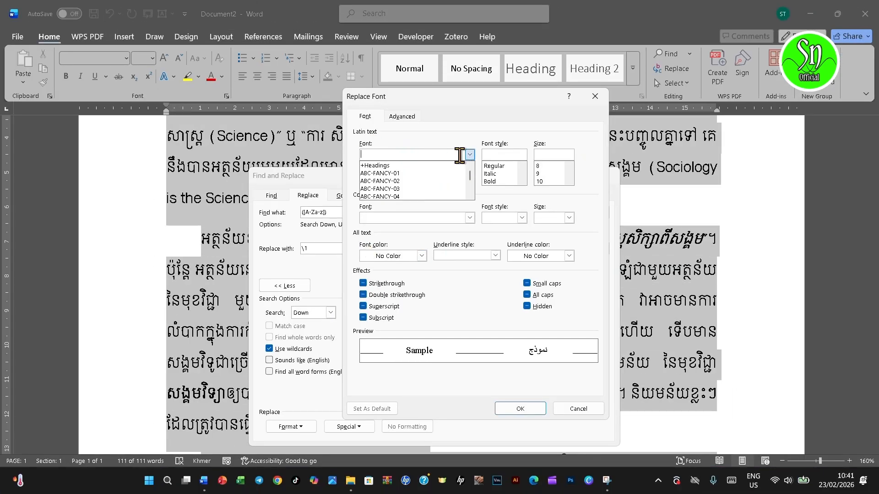
text(Time)
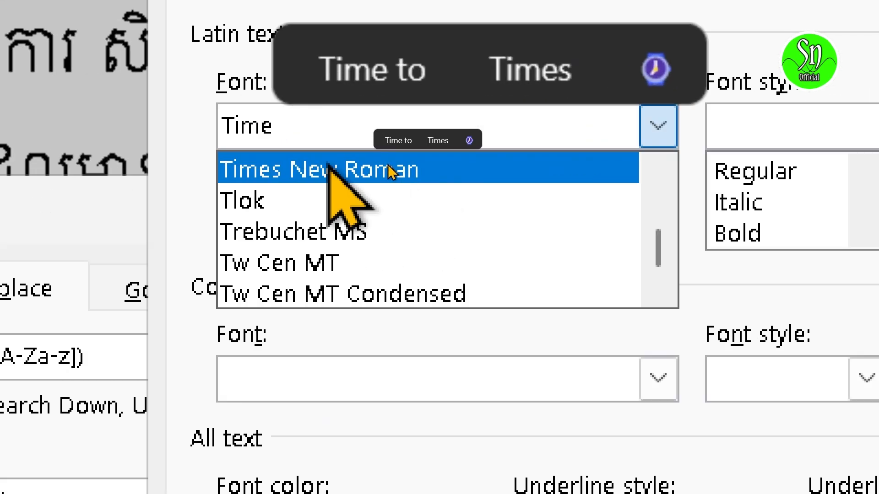
click(389, 168)
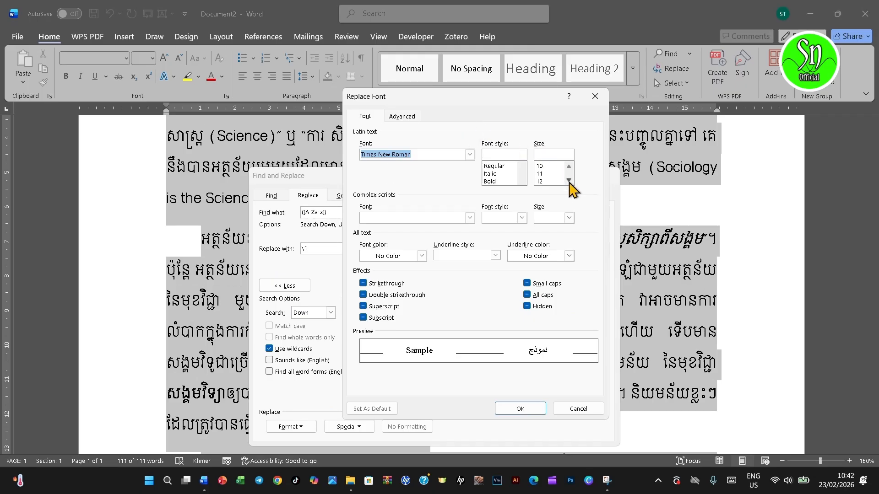
click(549, 182)
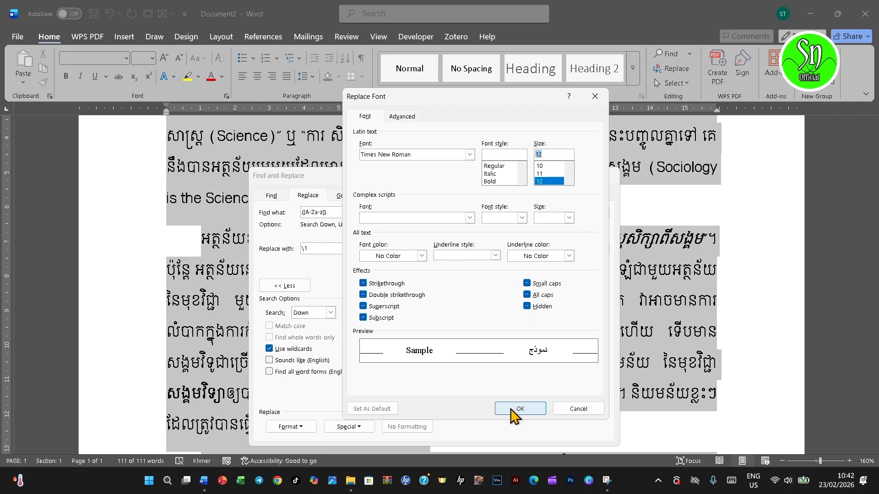
click(514, 409)
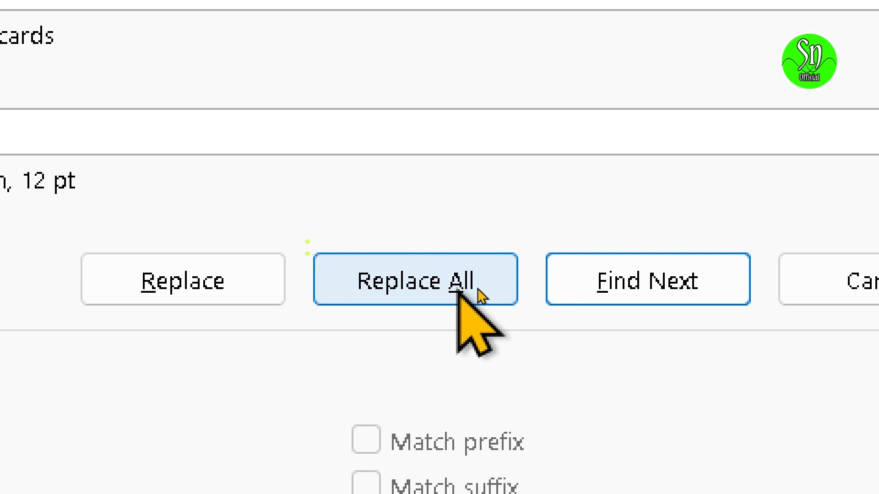
Step: Replace all matches in the selected text and close Find and Replace
click(480, 288)
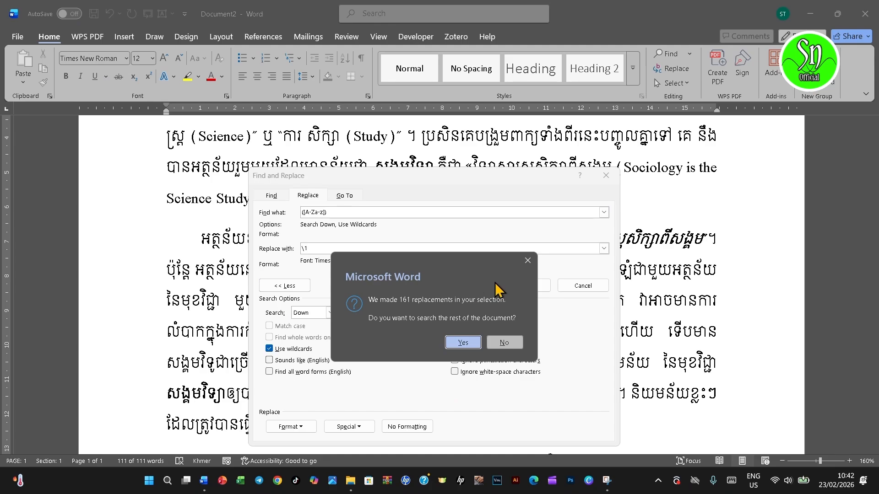
click(474, 344)
click(503, 338)
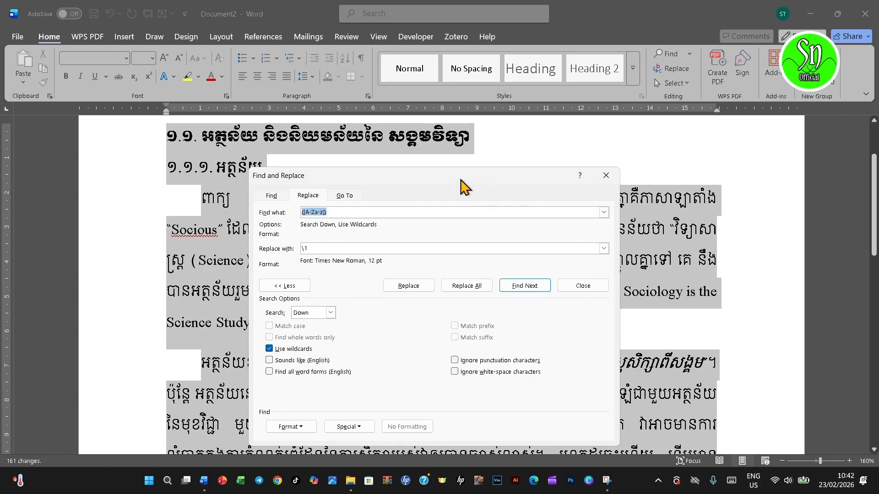
drag(460, 178, 599, 179)
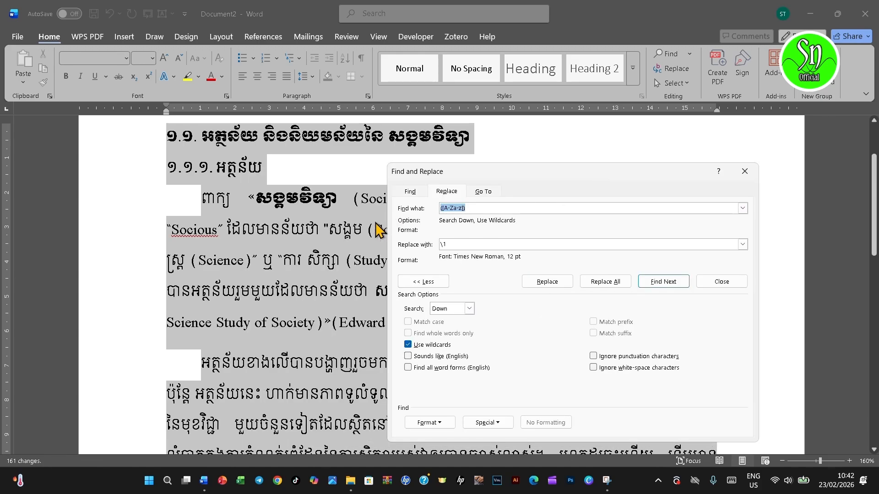
click(745, 171)
scroll(541, 243, down, 10)
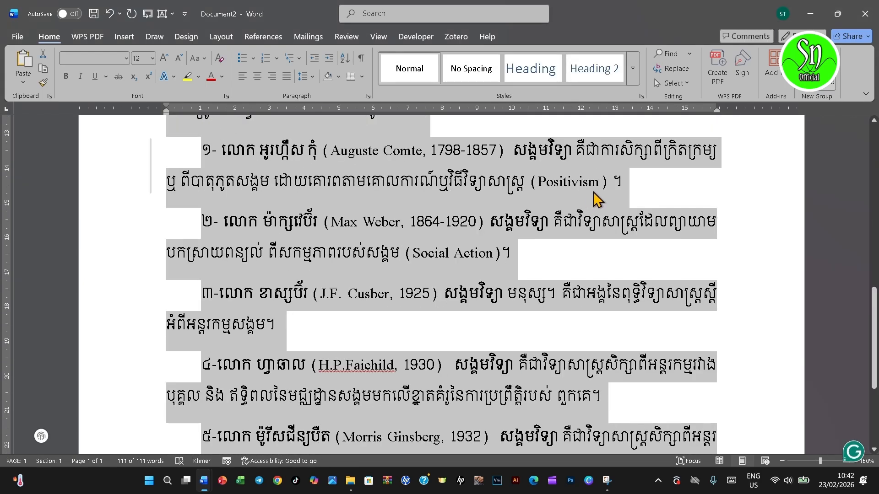
scroll(609, 179, down, 3)
scroll(609, 178, up, 15)
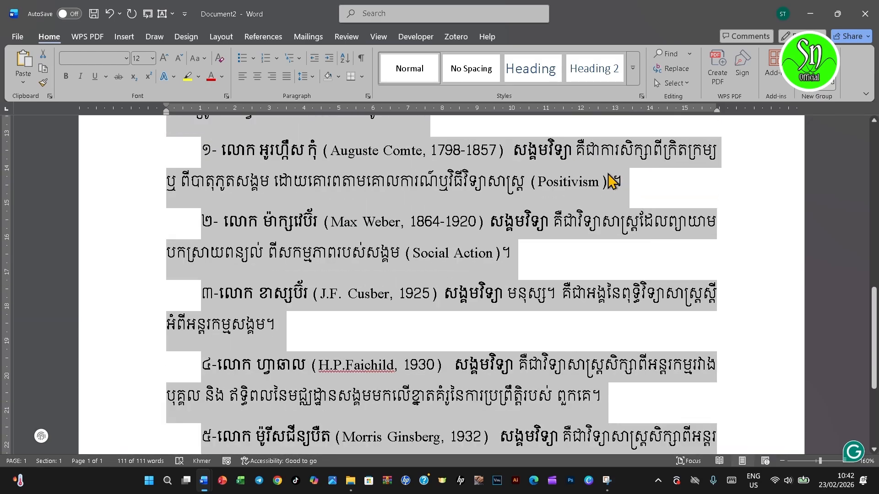
scroll(604, 181, down, 3)
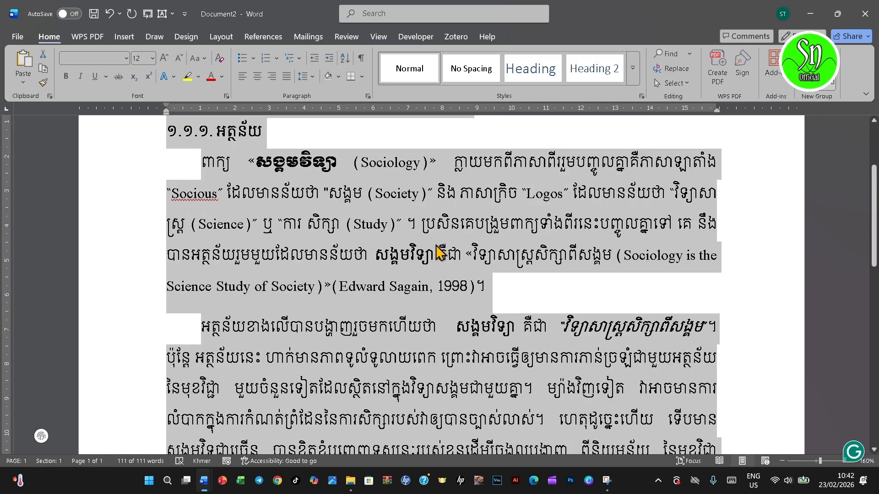
Step: Check the font of the English words Sociology, Socious, Society and Study in the first paragraph
click(390, 176)
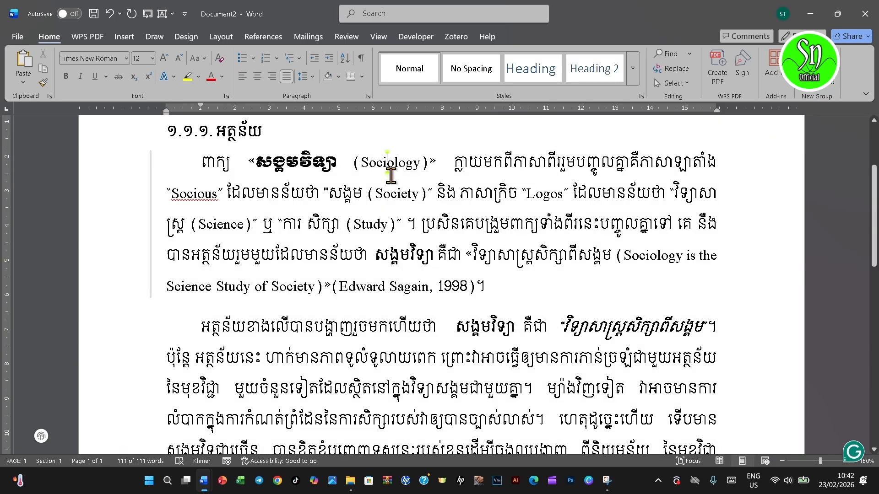
click(205, 194)
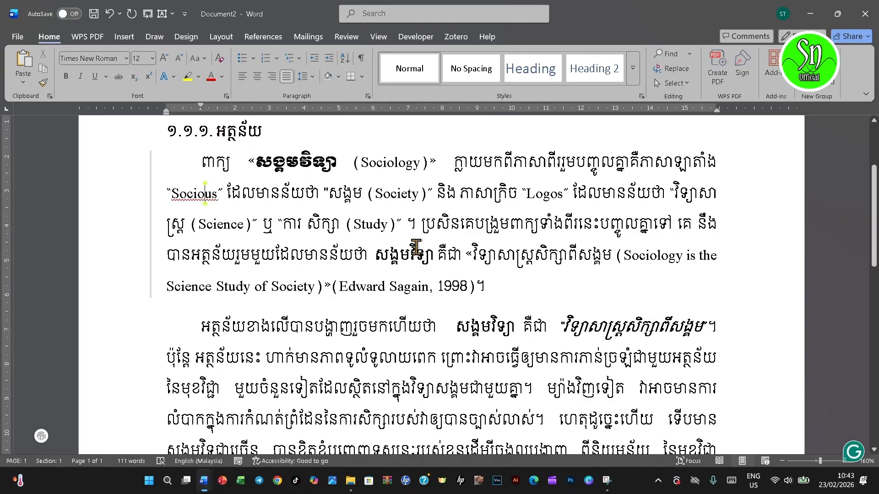
click(386, 198)
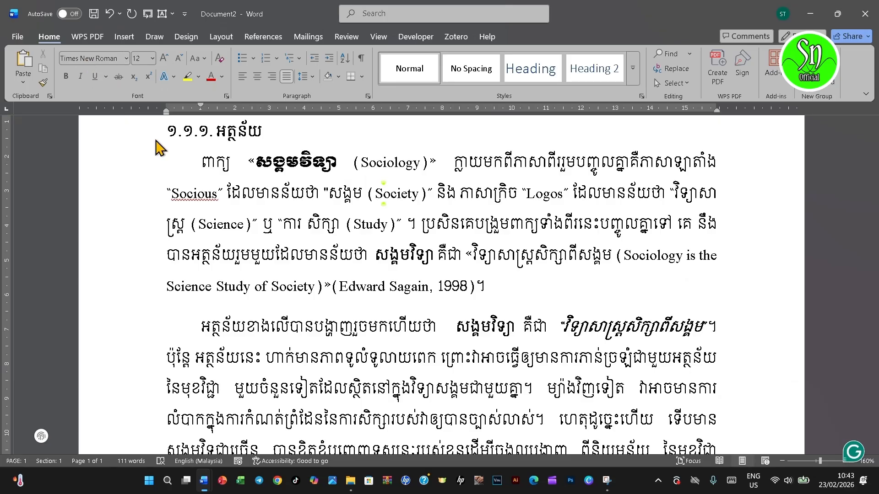
click(372, 223)
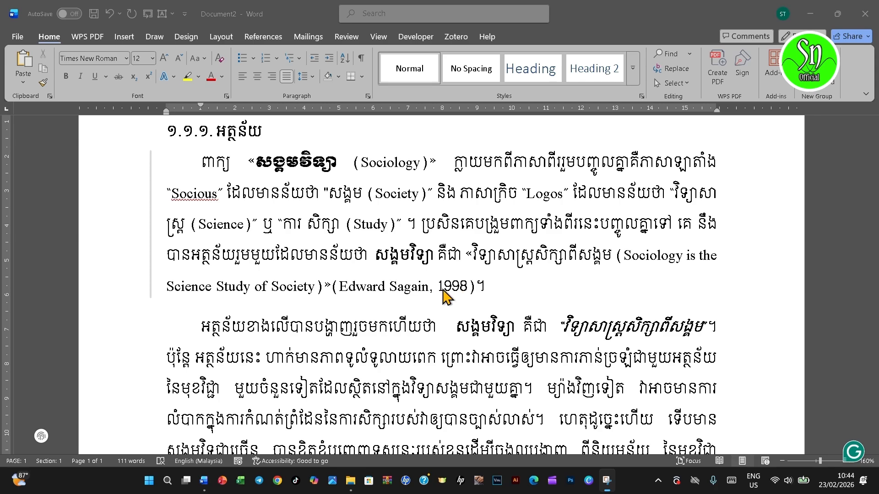
Step: Select the whole document text and extend the wildcard search pattern to ([A-Za-z0-9]) so digits are matched too
scroll(183, 186, up, 3)
drag(167, 234, 169, 439)
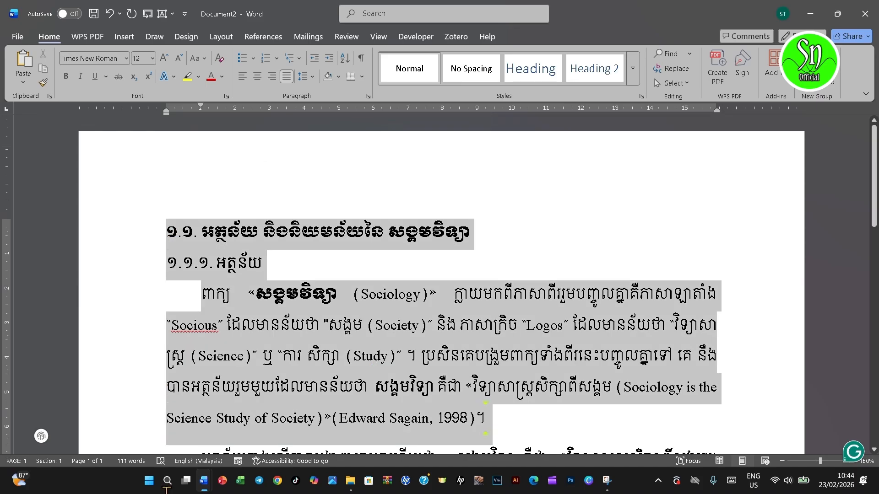
drag(166, 490, 600, 286)
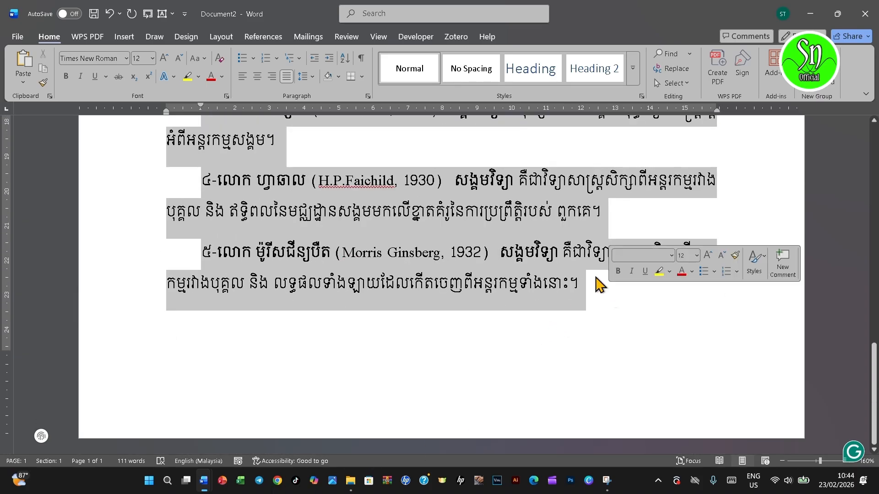
key(ctrl+h)
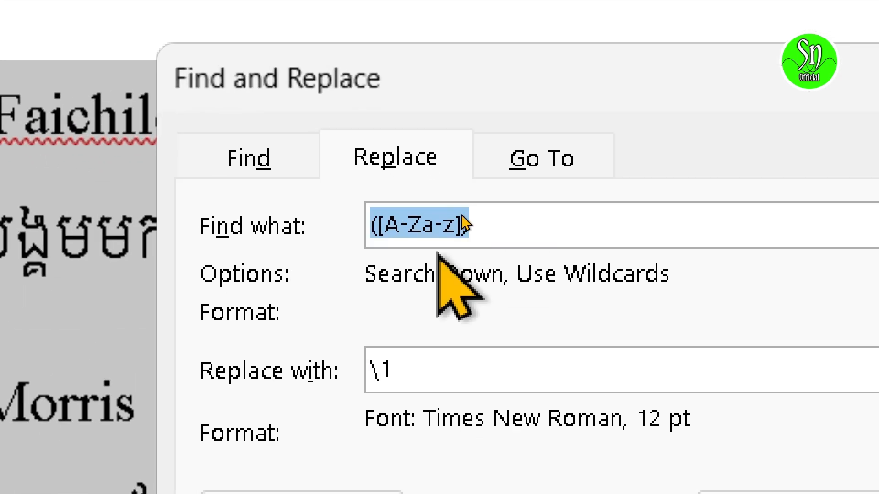
click(455, 224)
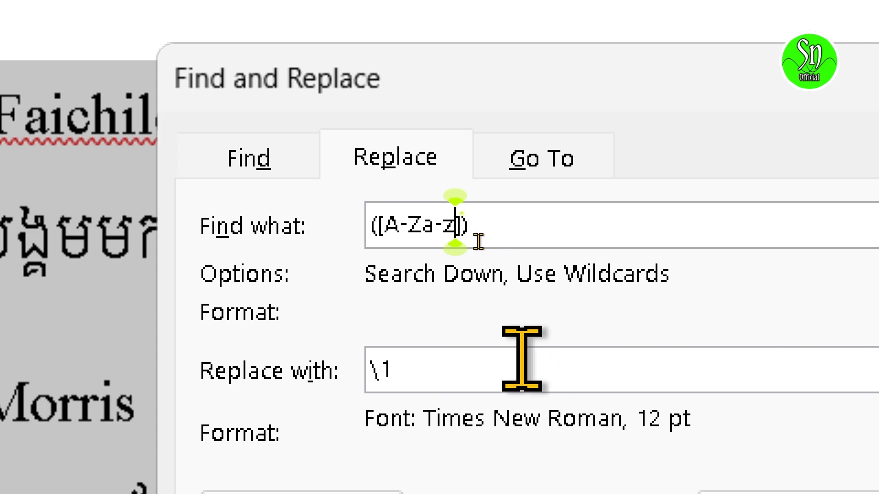
text(0-)
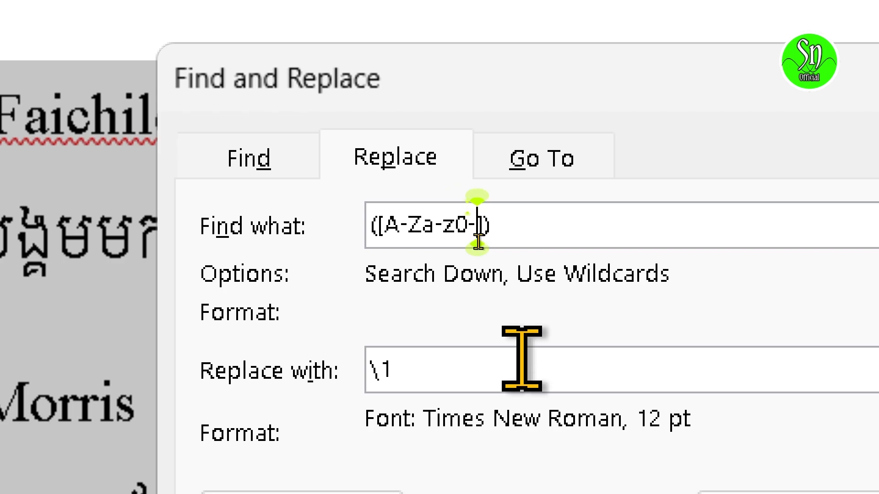
text(9)
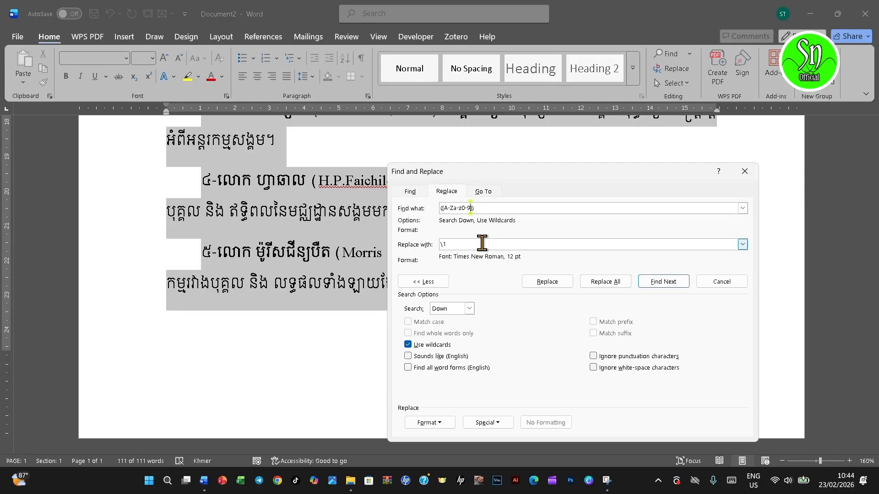
Step: Replace all matching letters and digits with the Times New Roman 12 pt formatting and close Find and Replace
click(619, 282)
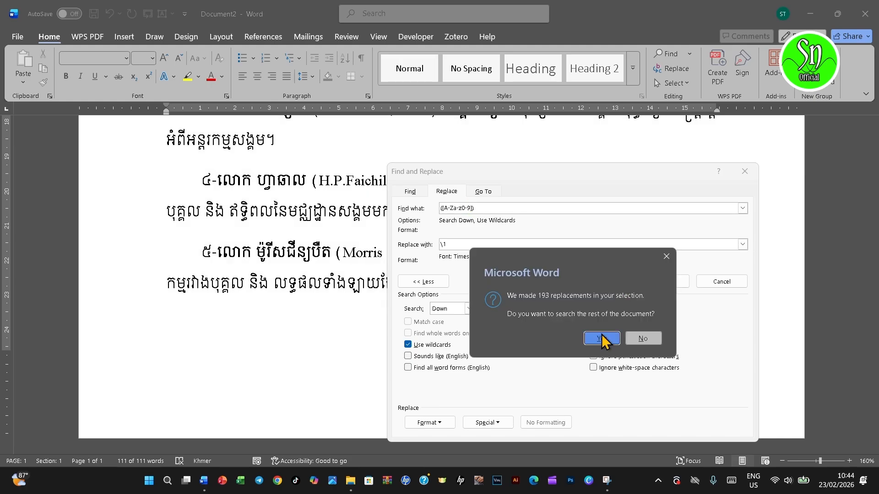
click(603, 341)
click(643, 338)
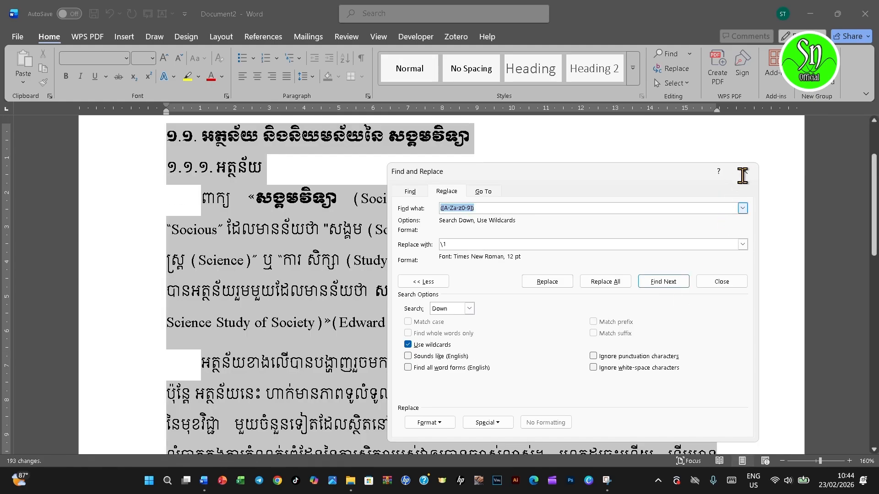
click(745, 171)
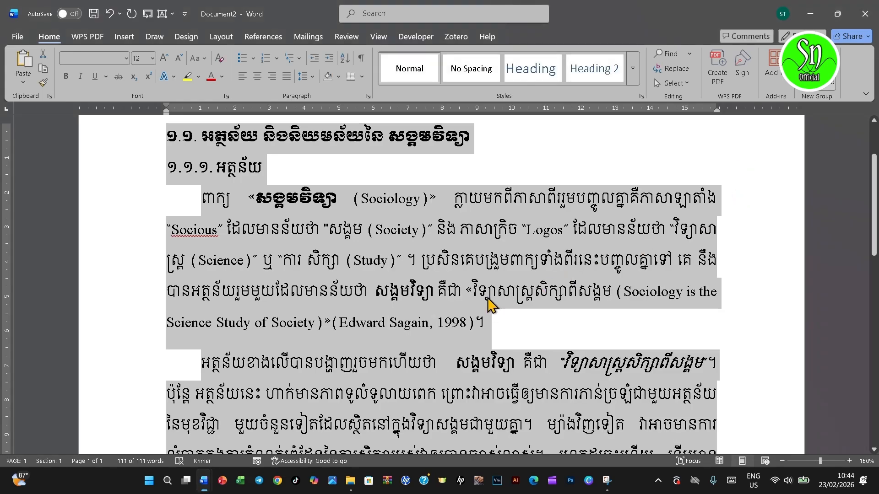
Step: Examine the font of the English names and years in the first paragraph and the numbered definitions
scroll(497, 284, down, 2)
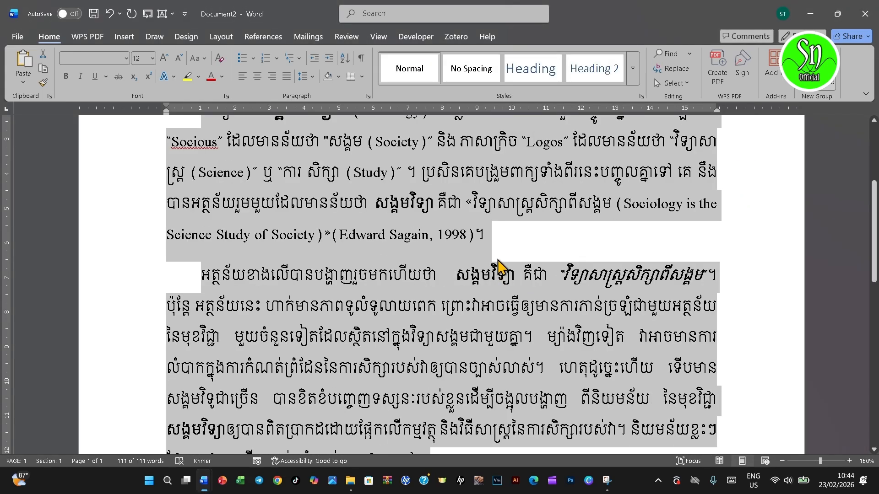
click(457, 242)
scroll(457, 243, down, 3)
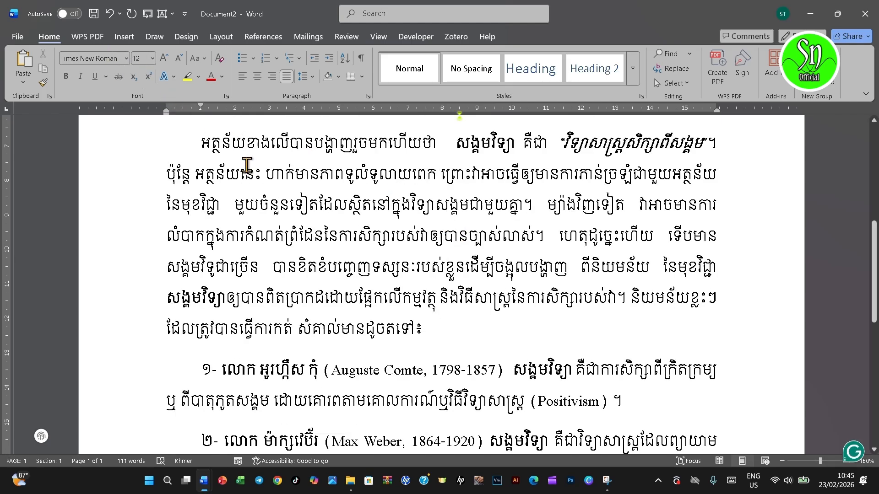
scroll(389, 305, down, 4)
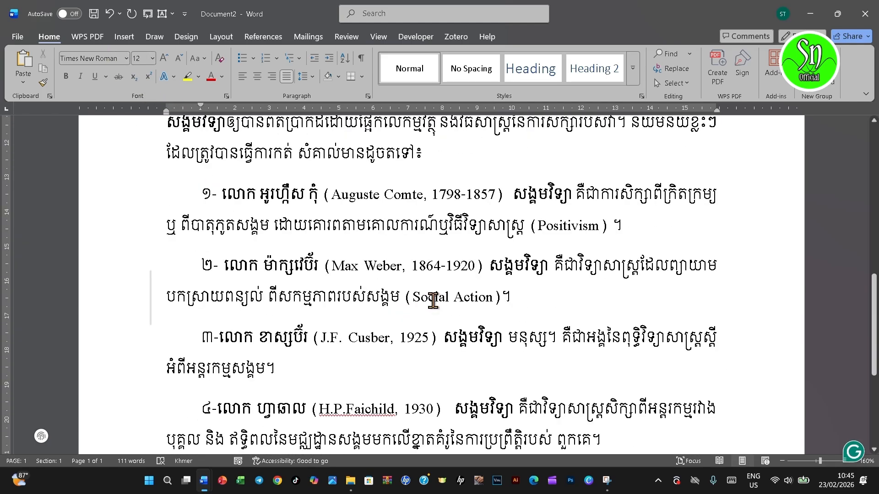
scroll(464, 248, down, 2)
click(466, 250)
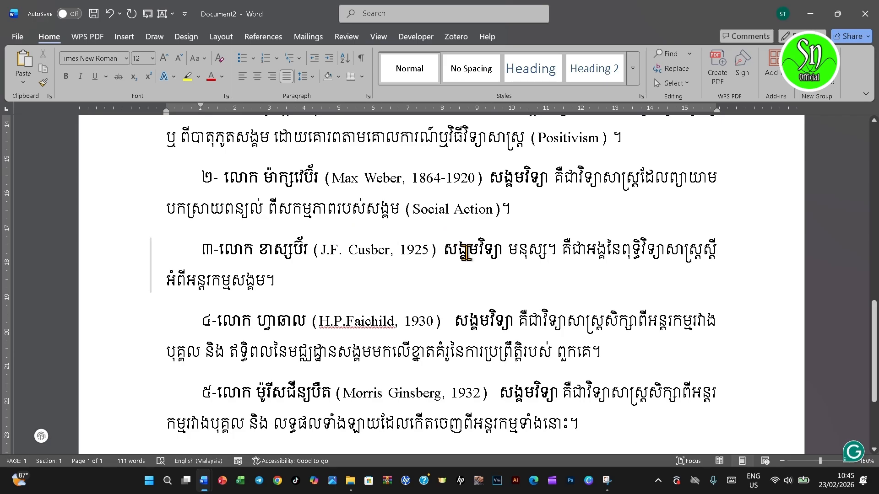
click(479, 185)
scroll(479, 185, up, 2)
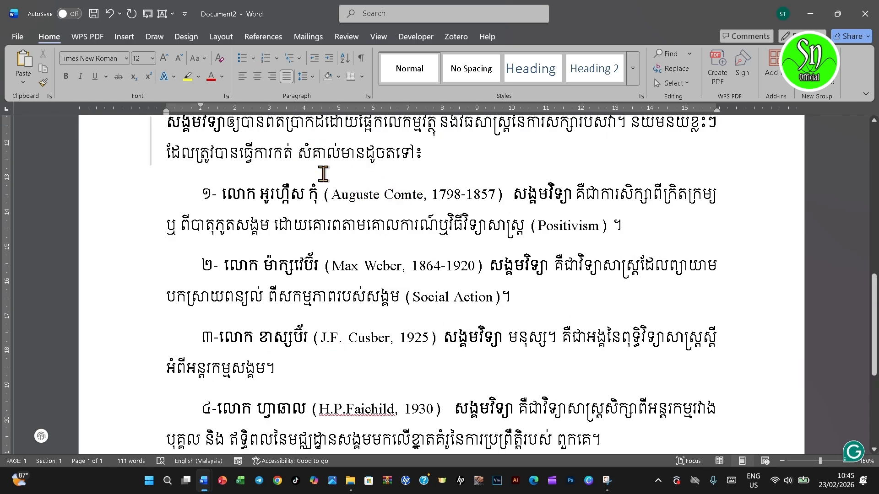
click(379, 183)
scroll(449, 208, up, 2)
click(382, 187)
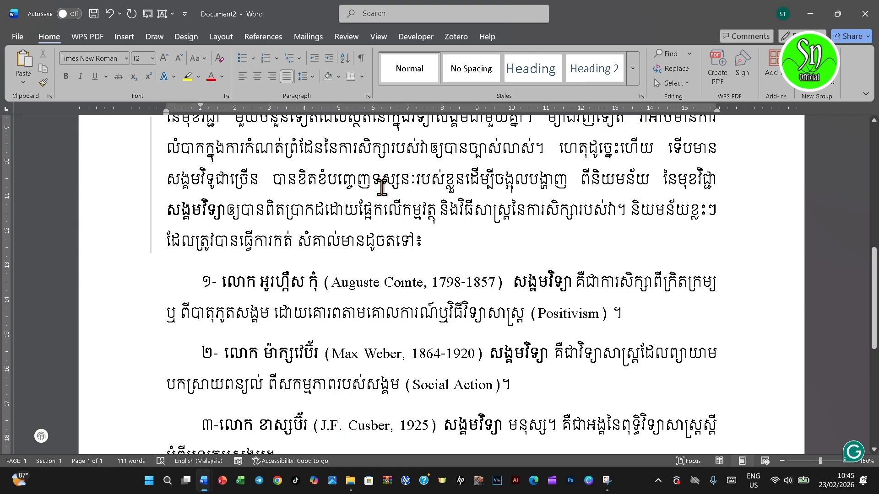
scroll(382, 188, up, 2)
Step: Reopen Find and Replace to review the letters-and-digits search pattern, then close it
key(ctrl+h)
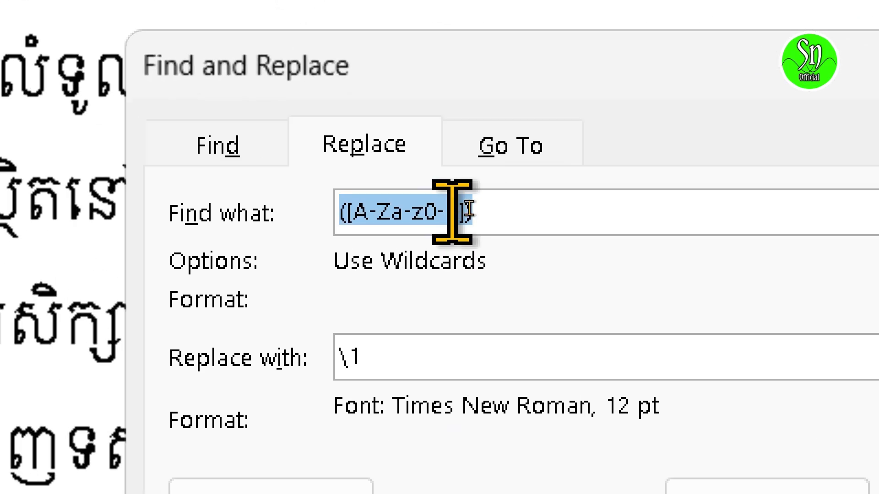
click(475, 211)
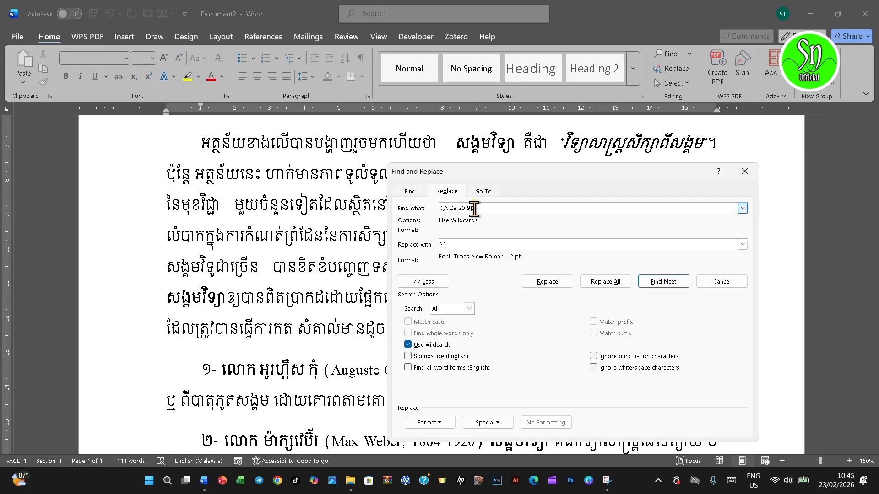
click(744, 172)
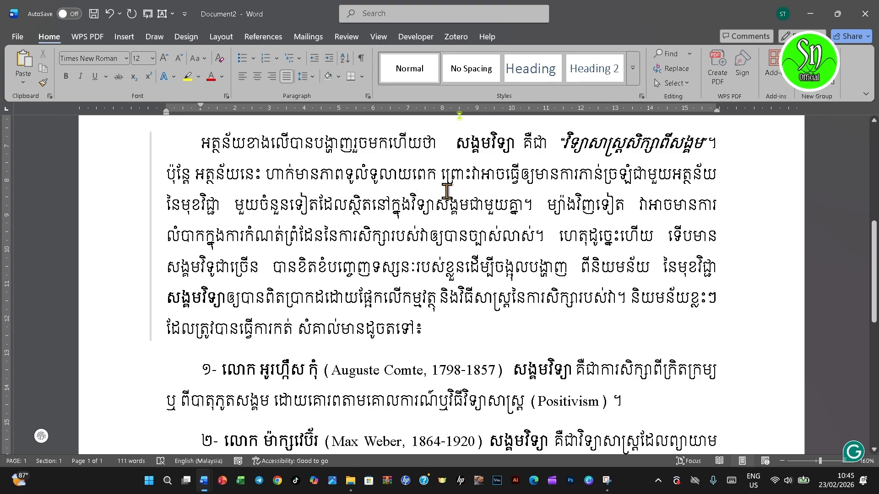
Step: Look through the document down to the last definition and select the parenthesised word Sociology in the first paragraph
scroll(426, 274, down, 6)
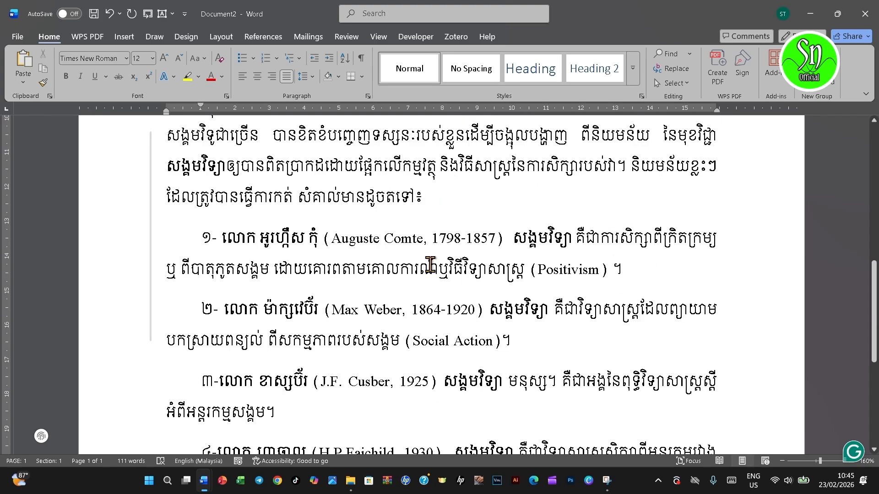
scroll(436, 265, down, 3)
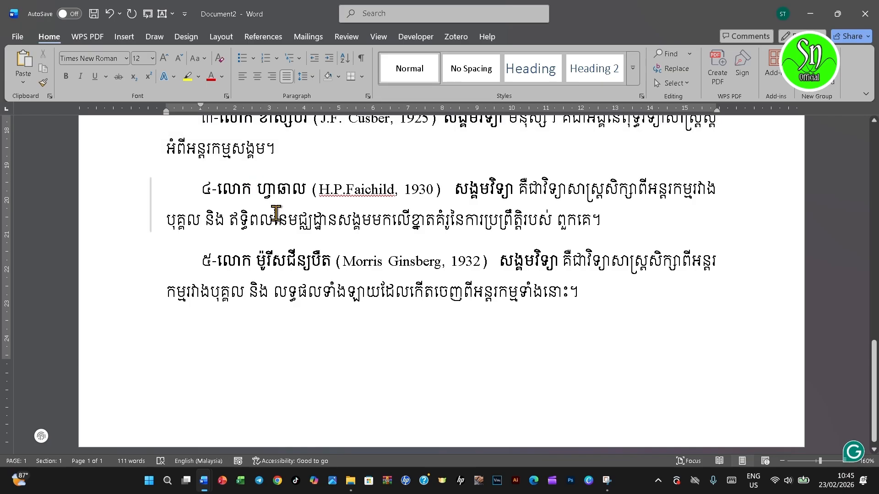
scroll(288, 220, down, 1)
scroll(289, 223, up, 10)
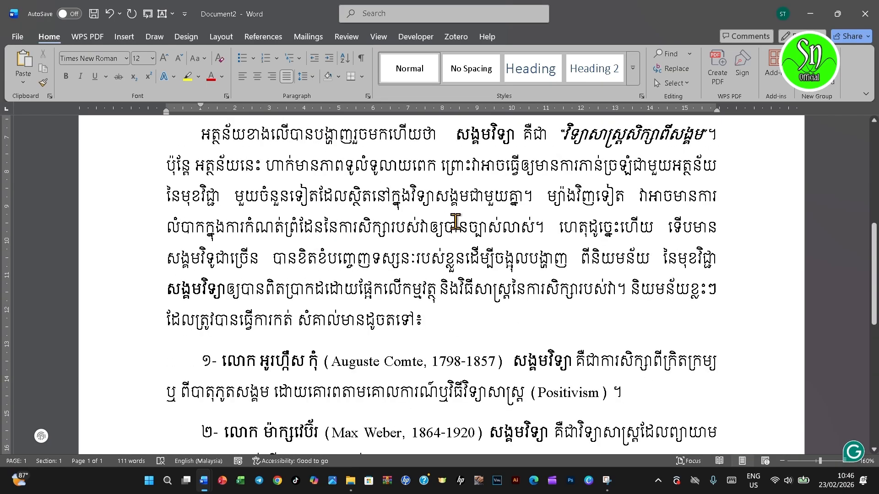
scroll(474, 222, up, 5)
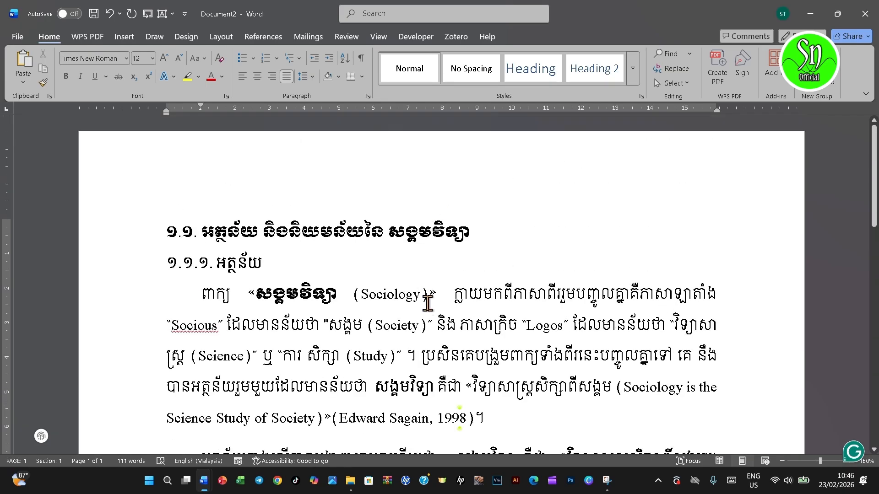
drag(438, 295, 357, 295)
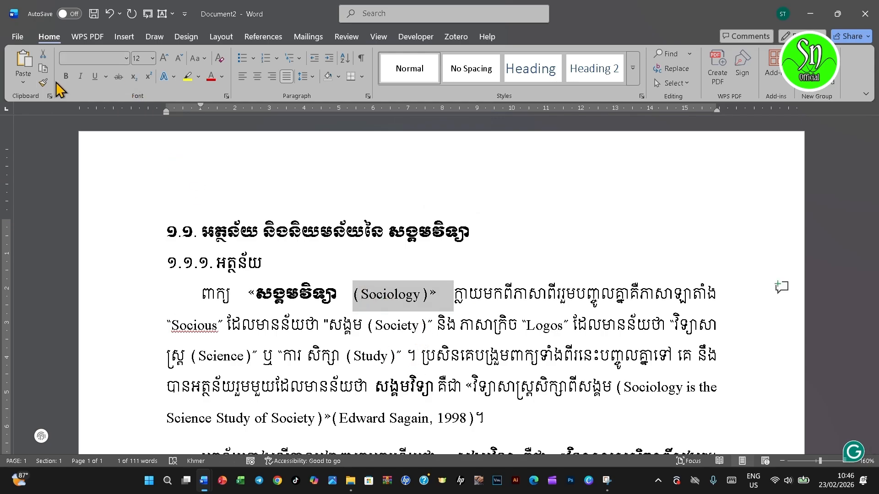
click(38, 82)
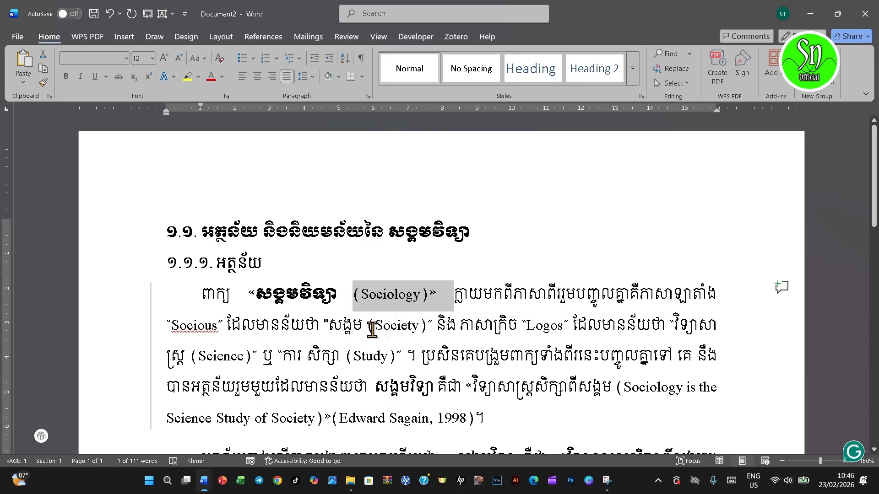
Step: Check the font of the mark ending the first paragraph and look over the text down to the numbered definitions
scroll(245, 362, down, 5)
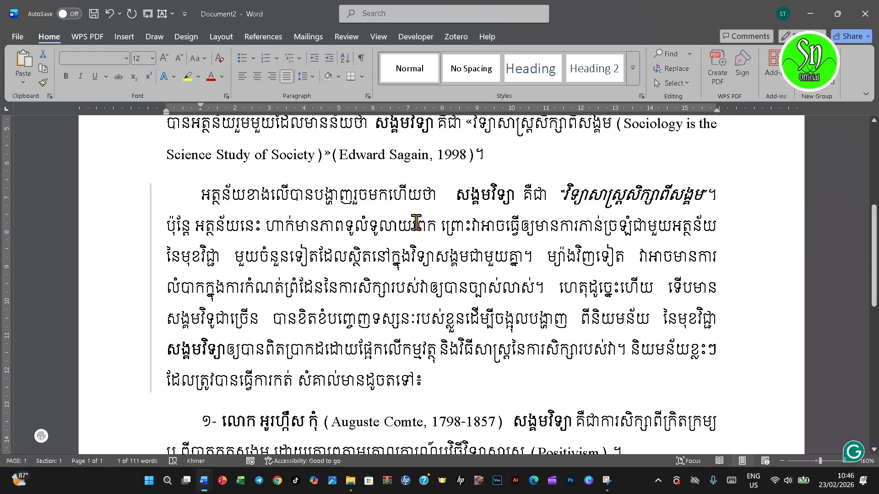
click(484, 155)
scroll(486, 174, up, 4)
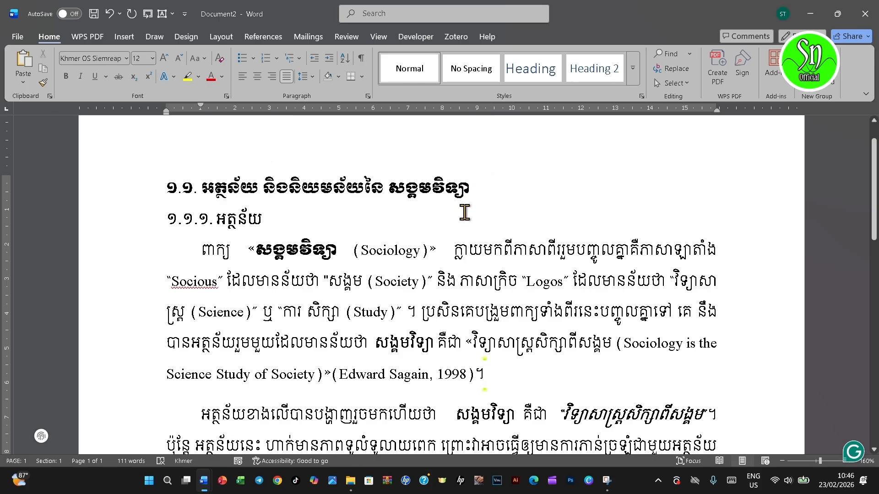
scroll(467, 241, down, 6)
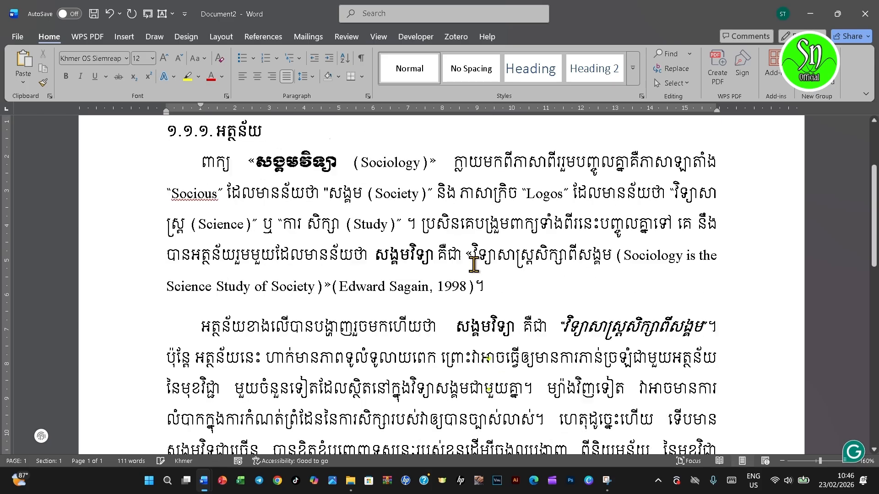
click(474, 265)
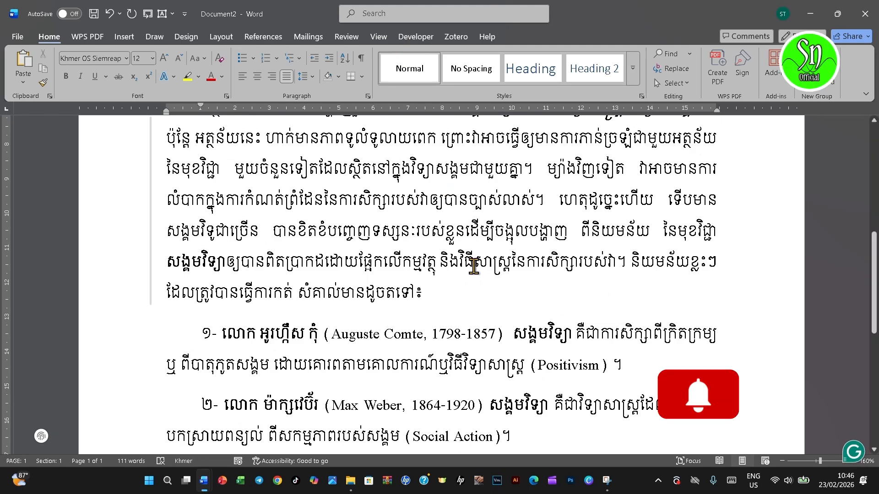
click(474, 267)
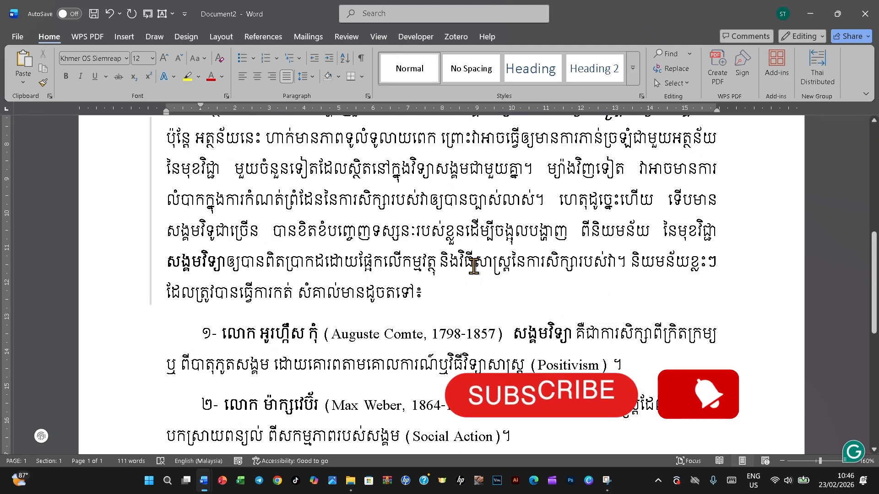